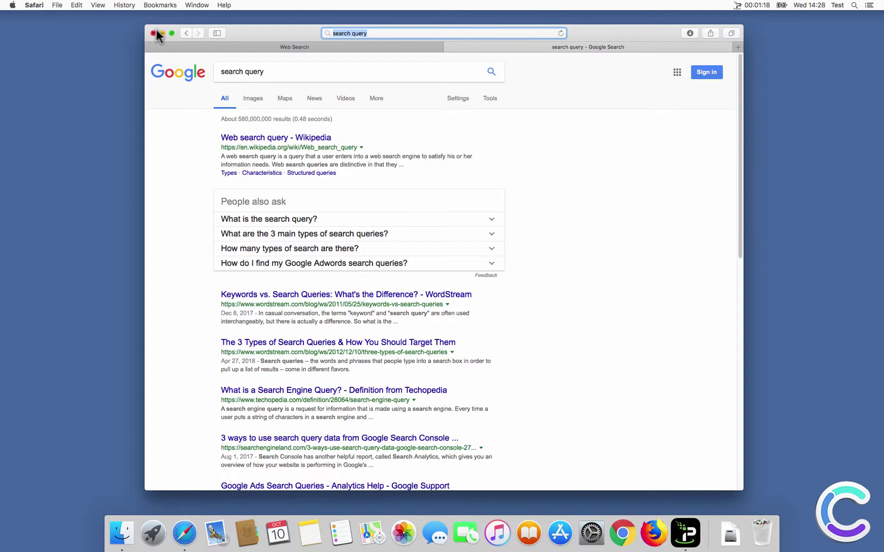
# - Close the Safari window, switch to Chrome and remove its AnySearch extension
pyautogui.click(154, 34)
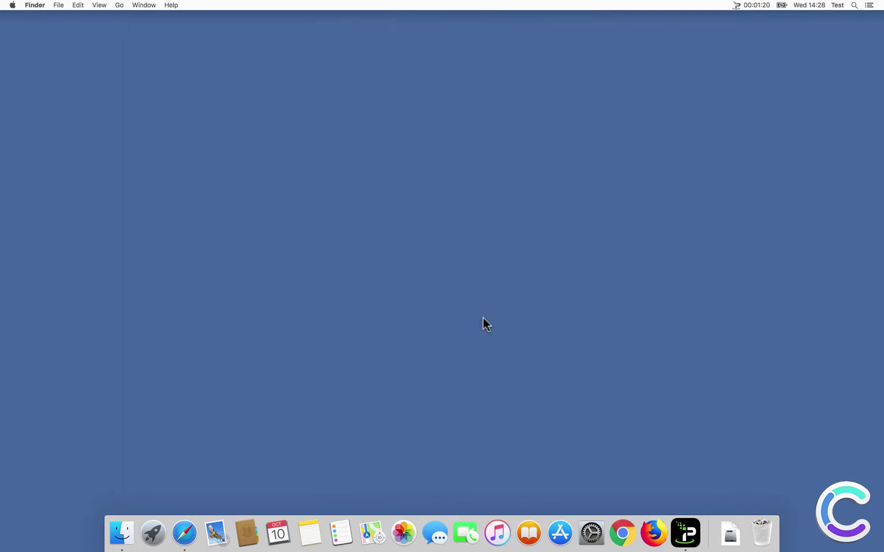
pyautogui.click(620, 537)
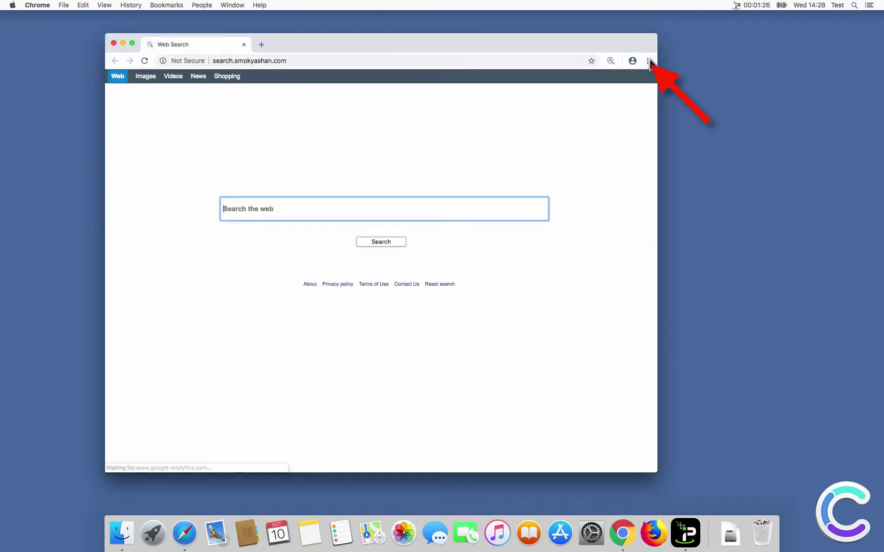
pyautogui.click(647, 60)
pyautogui.moveTo(566, 211)
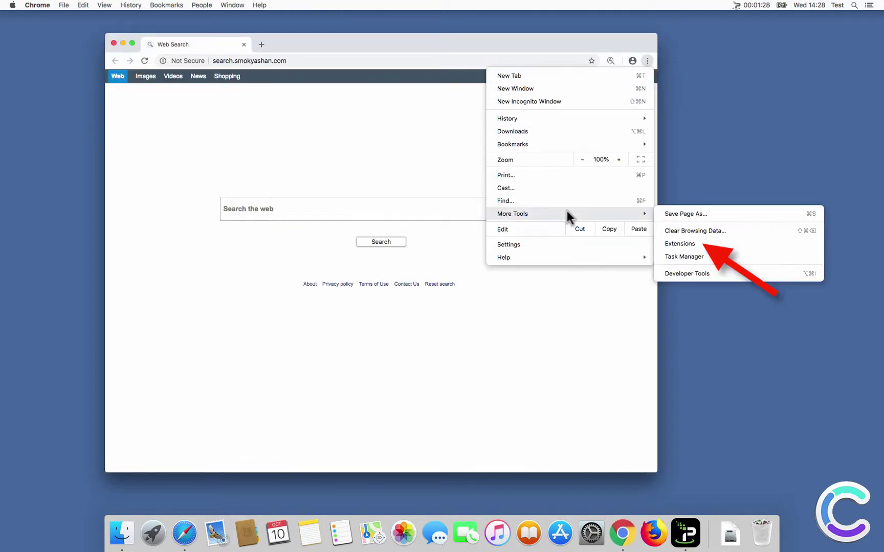
pyautogui.click(684, 246)
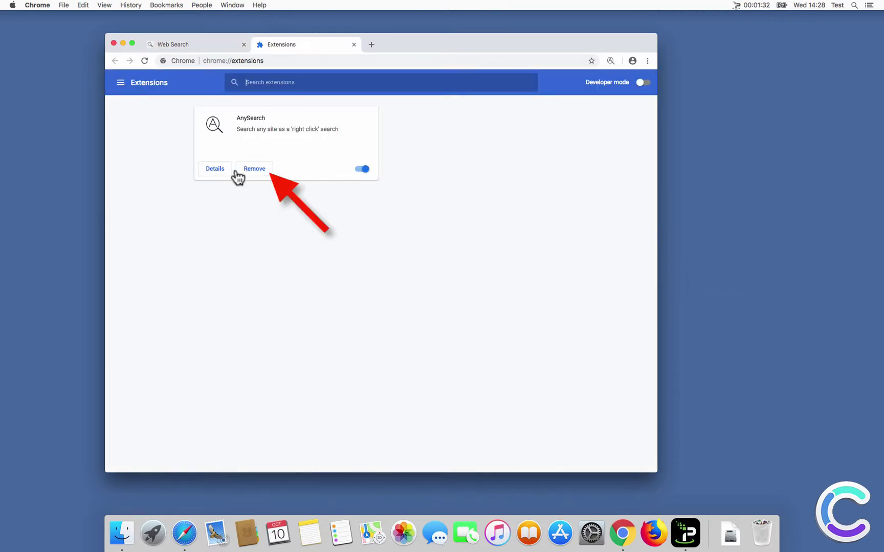
pyautogui.click(272, 170)
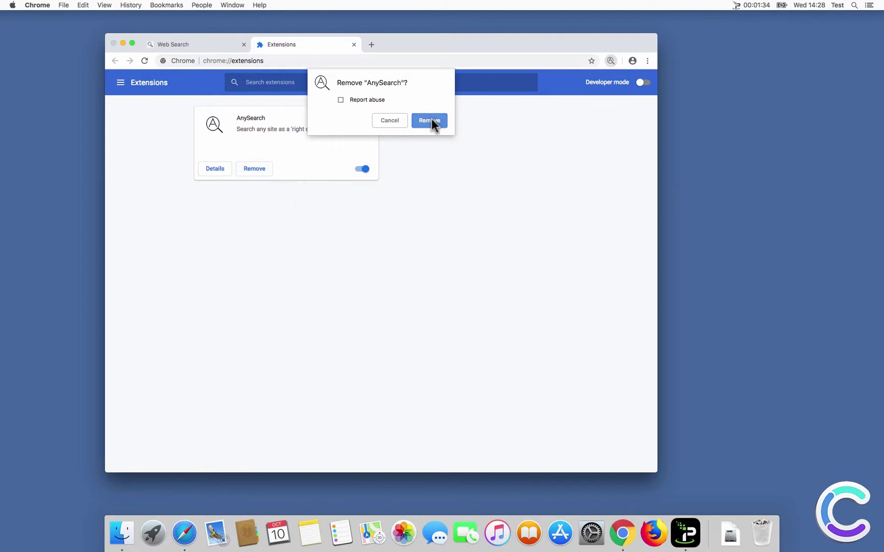
pyautogui.click(432, 121)
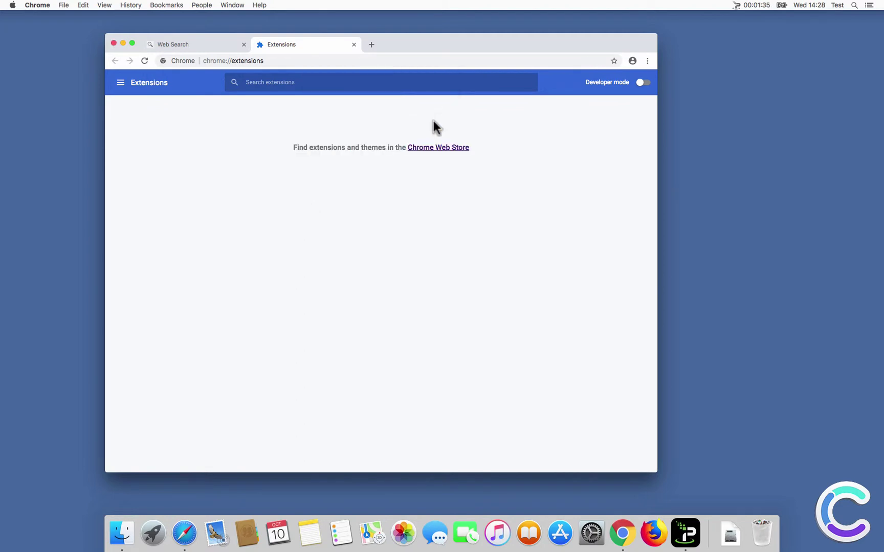
# - Set the search engine used in Chrome's address bar to Google
pyautogui.click(649, 61)
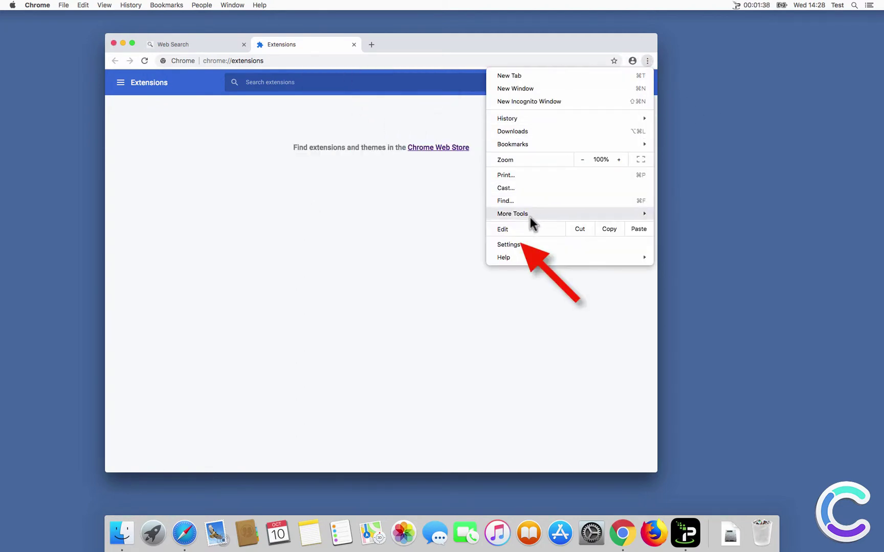
pyautogui.click(514, 244)
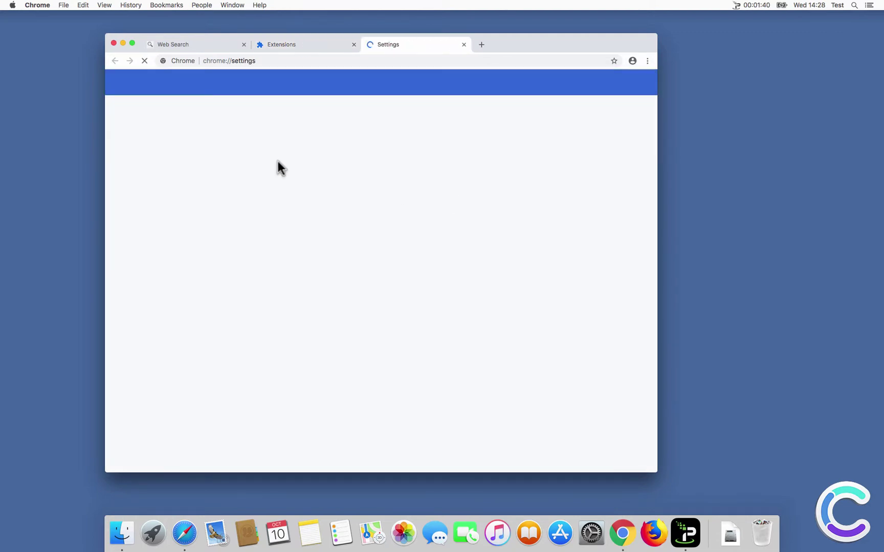
pyautogui.moveTo(651, 142); pyautogui.dragTo(639, 361)
pyautogui.scroll(-1, 639, 362)
pyautogui.click(459, 140)
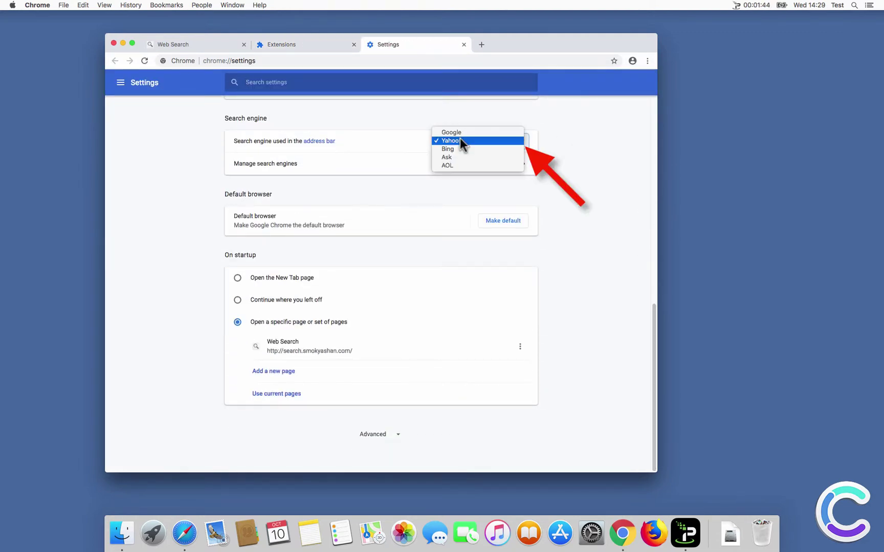
pyautogui.click(457, 134)
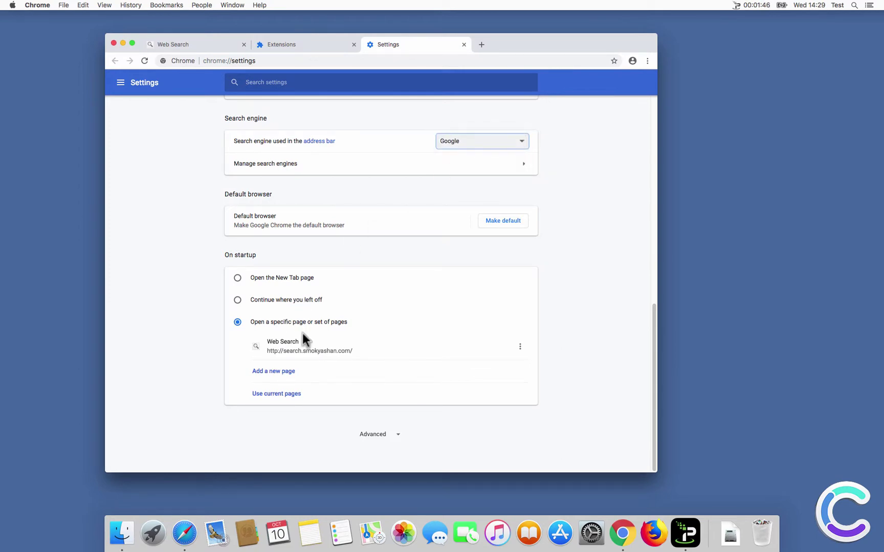
pyautogui.click(520, 347)
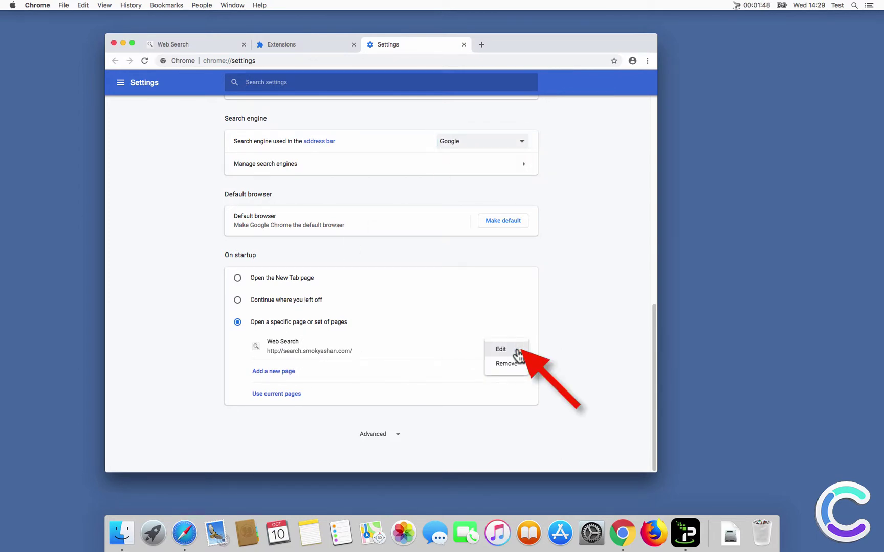
pyautogui.click(501, 350)
pyautogui.tripleClick(325, 266)
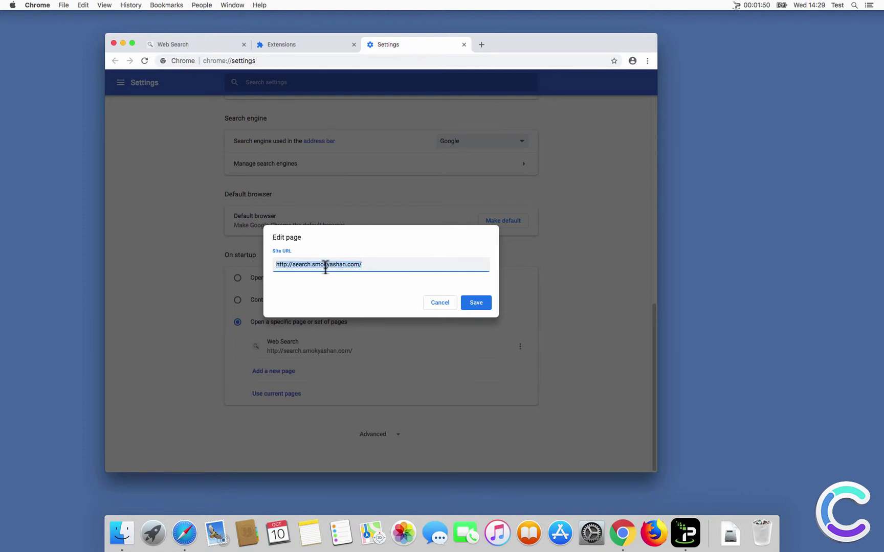
pyautogui.write('www.google.com')
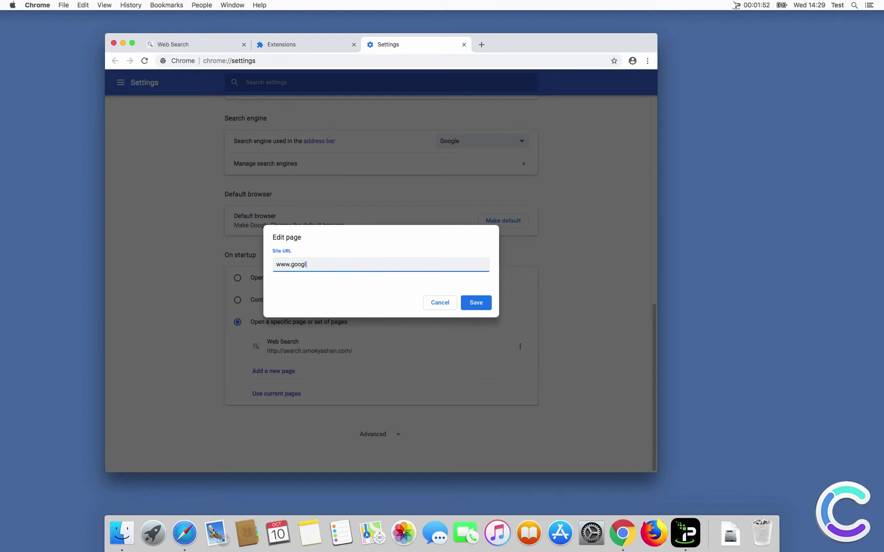
pyautogui.click(477, 307)
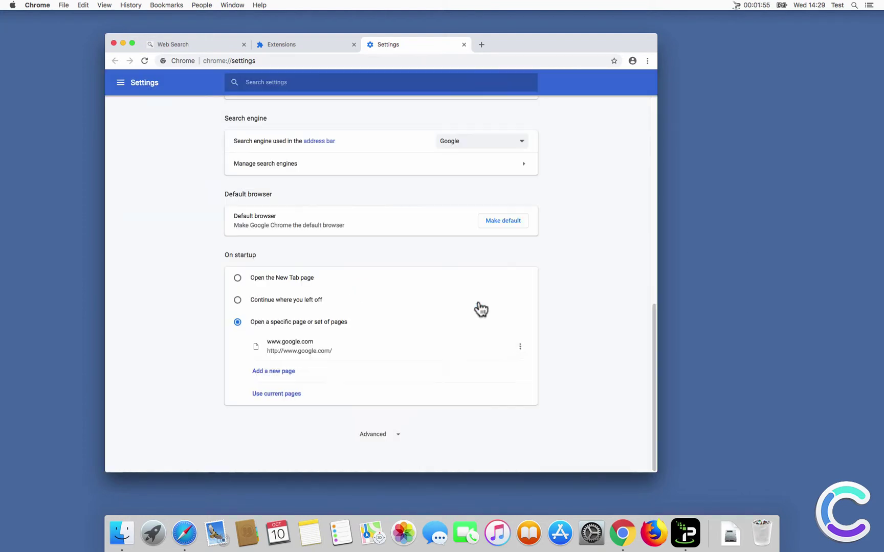
pyautogui.click(465, 44)
pyautogui.click(355, 44)
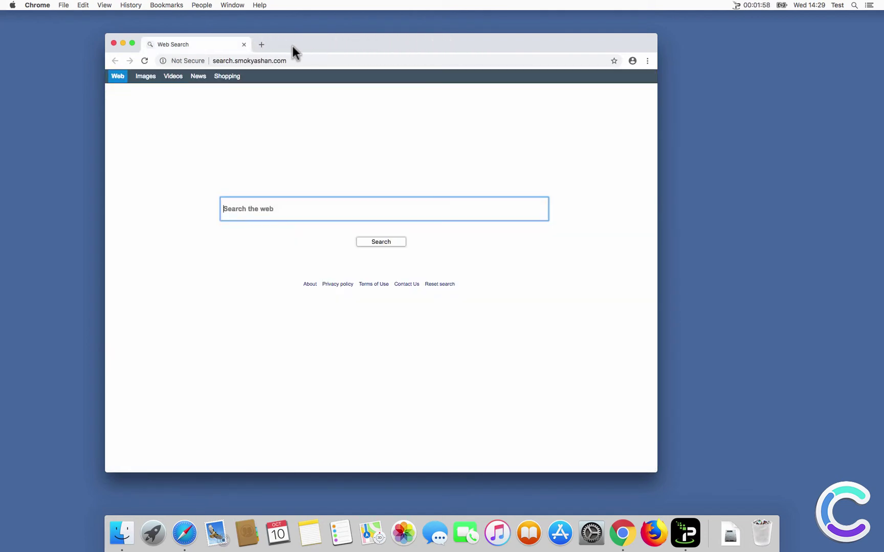
# - Test the address bar search in a new Chrome tab with "search query" and close the browser window
pyautogui.click(262, 44)
pyautogui.write('se')
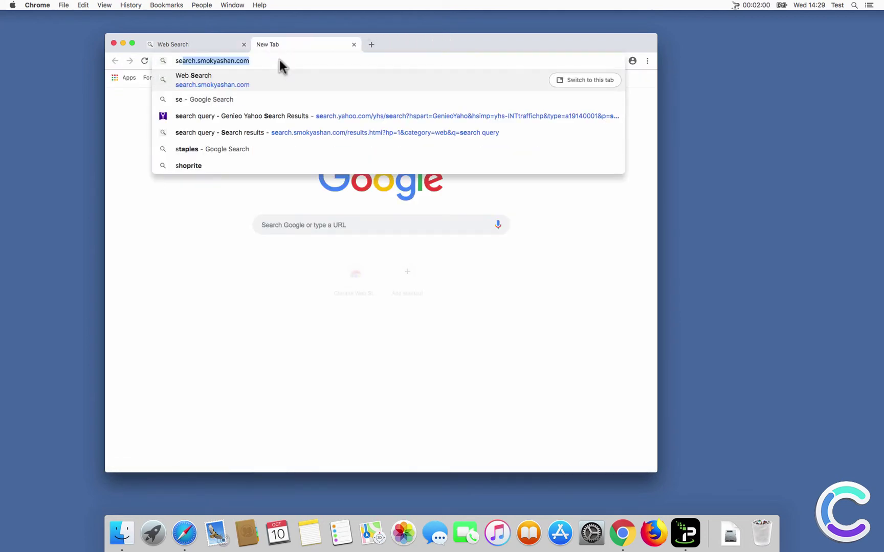
pyautogui.write('arch query')
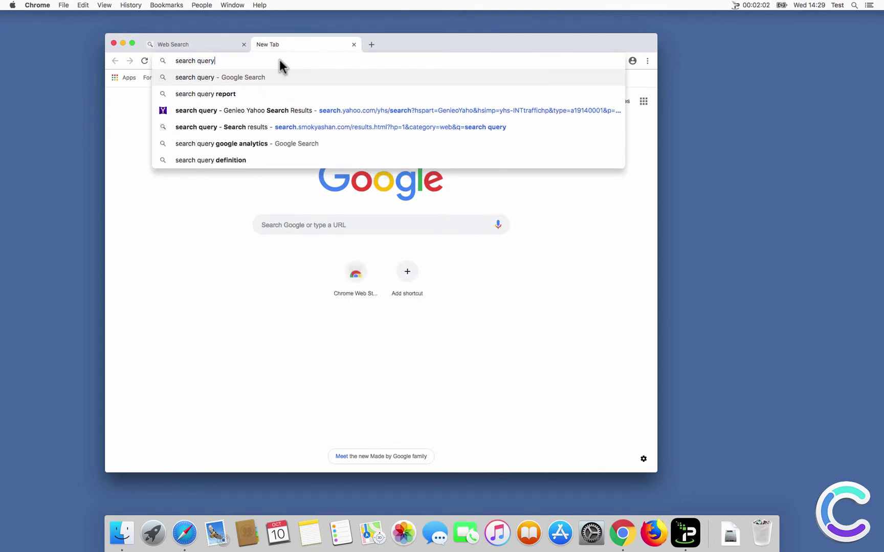
pyautogui.press('Return')
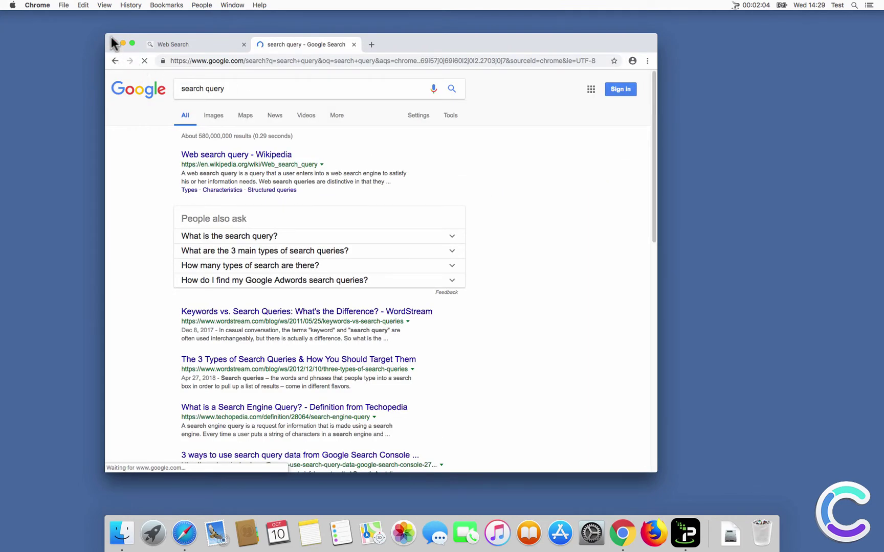
pyautogui.click(114, 44)
# - Switch to Firefox and remove the AIO Search extension from its add-ons
pyautogui.click(654, 533)
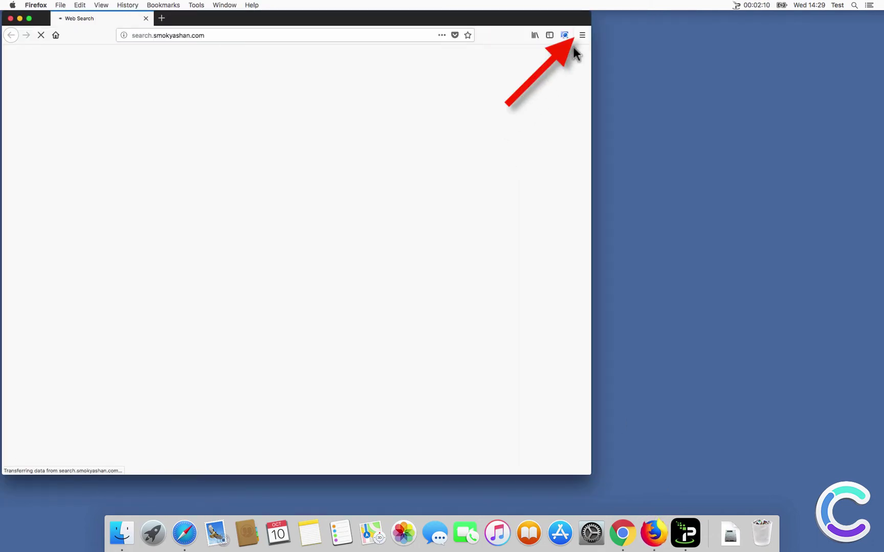
pyautogui.click(582, 35)
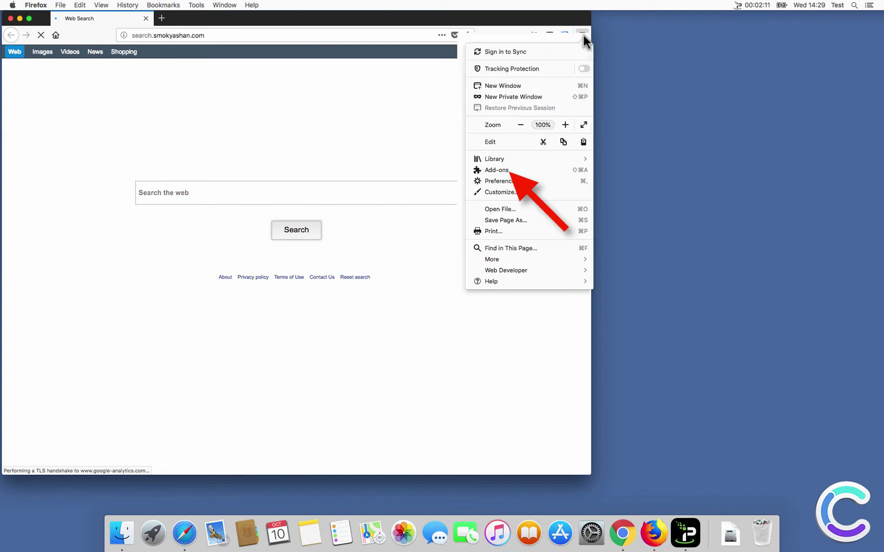
pyautogui.click(530, 171)
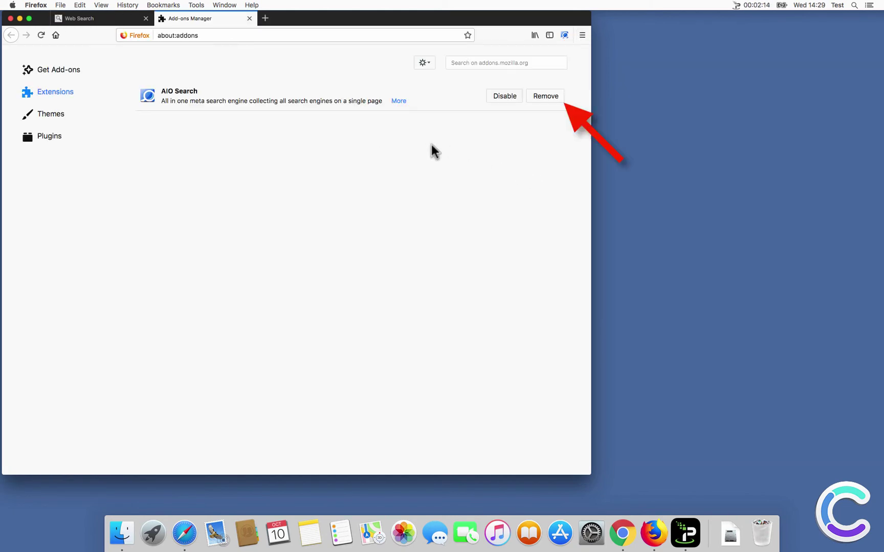
pyautogui.click(552, 97)
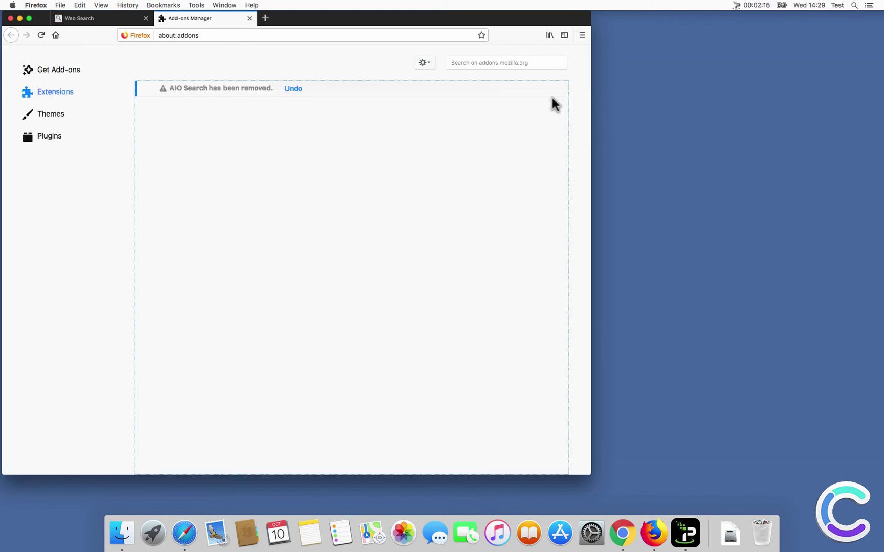
pyautogui.click(581, 37)
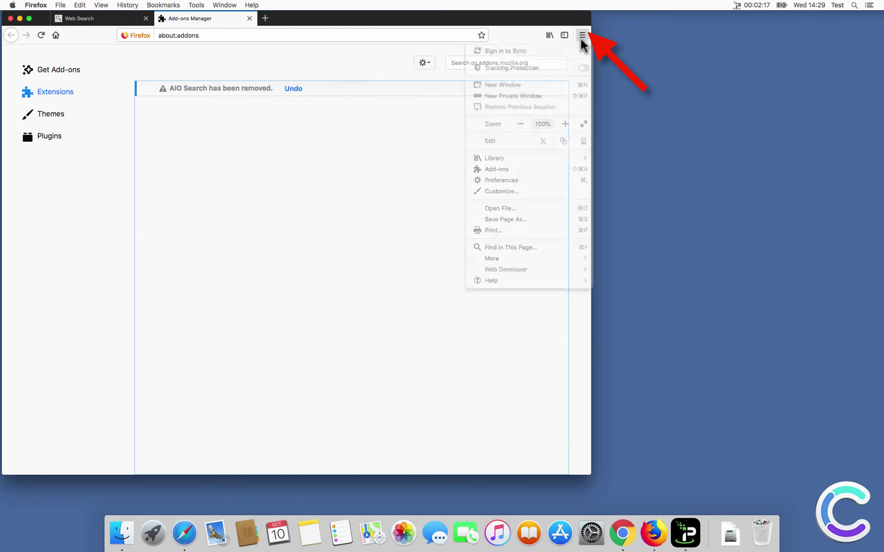
pyautogui.click(508, 180)
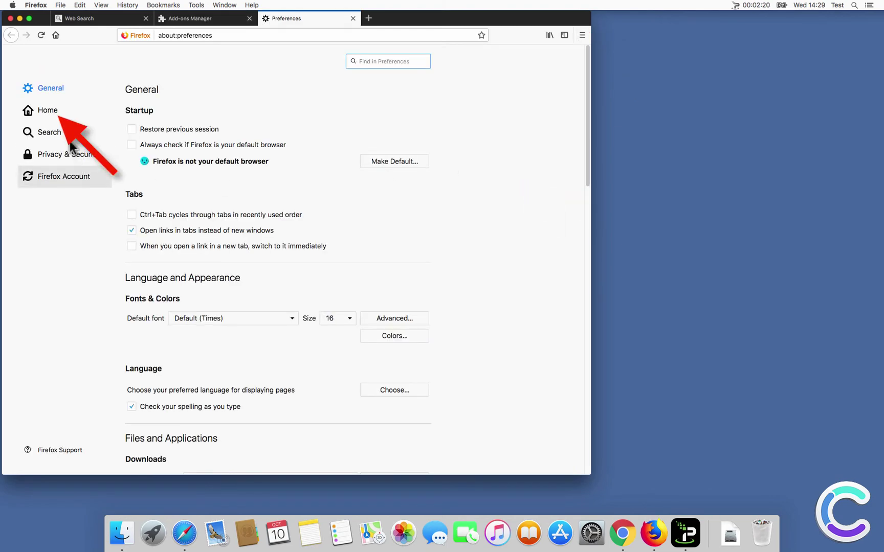
pyautogui.click(51, 113)
pyautogui.tripleClick(308, 173)
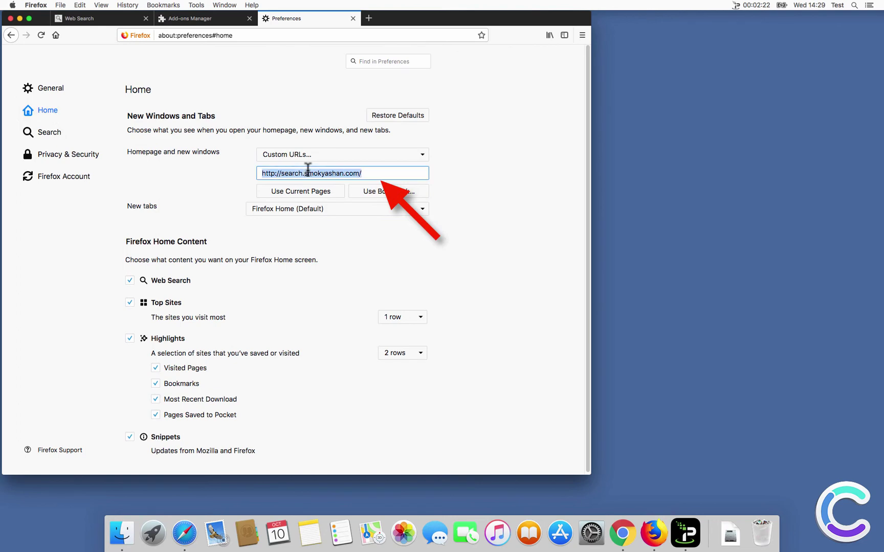
pyautogui.write('www.go')
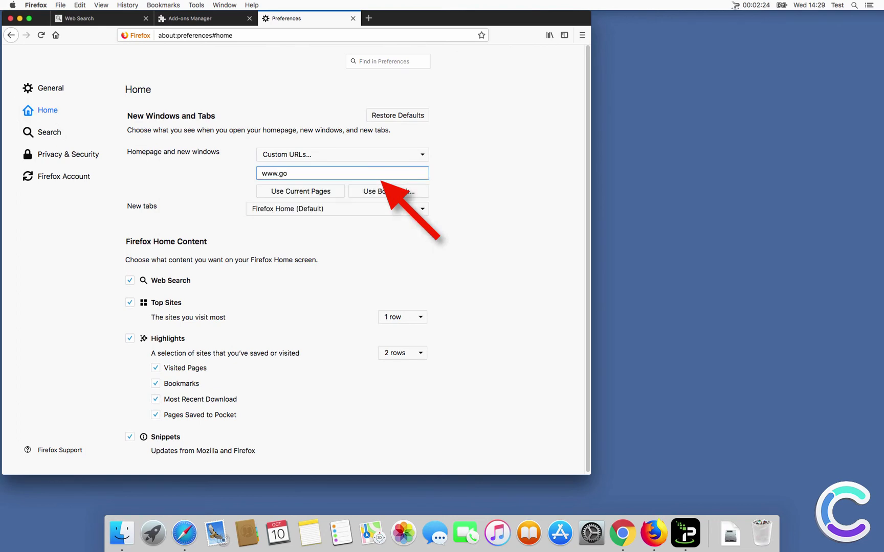
pyautogui.write('ogle.com')
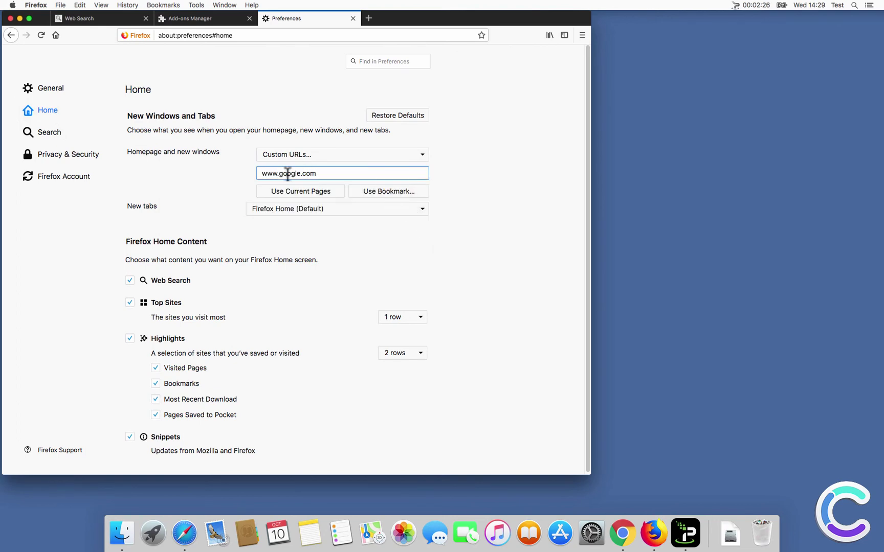
# - Choose Google as the default search engine in the preferences, and close the Preferences and Add-ons Manager tabs
pyautogui.click(75, 137)
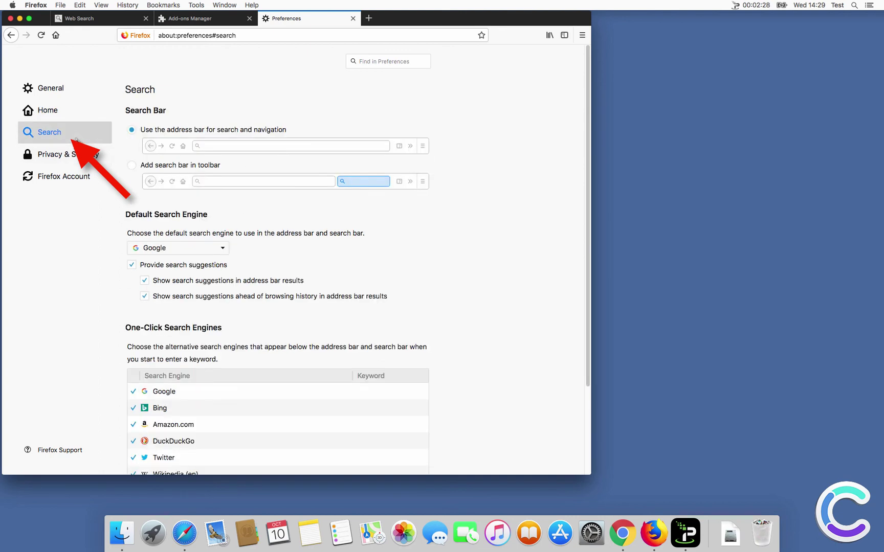
pyautogui.click(149, 248)
pyautogui.click(151, 249)
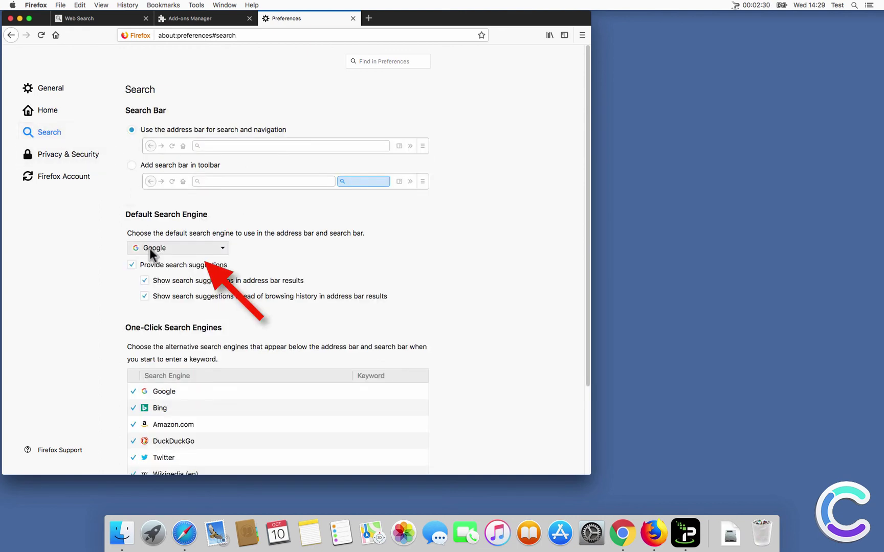
pyautogui.click(353, 18)
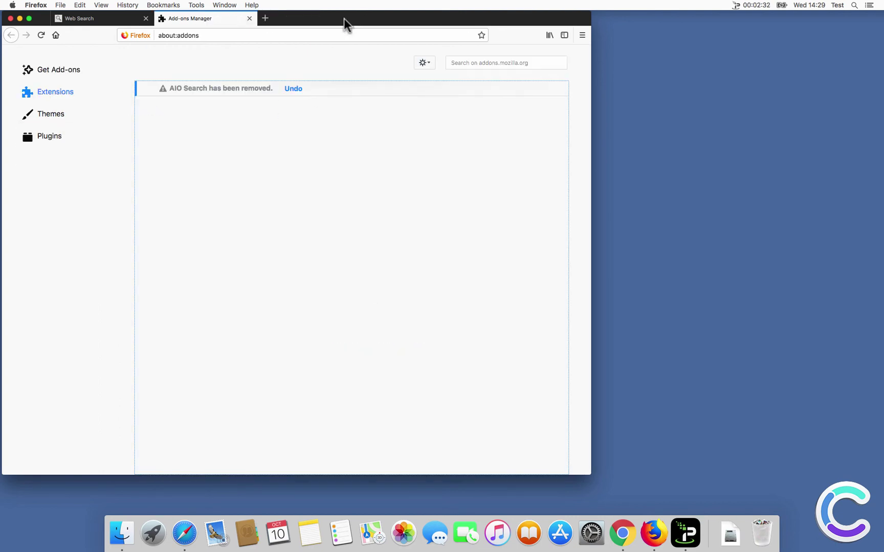
pyautogui.click(249, 19)
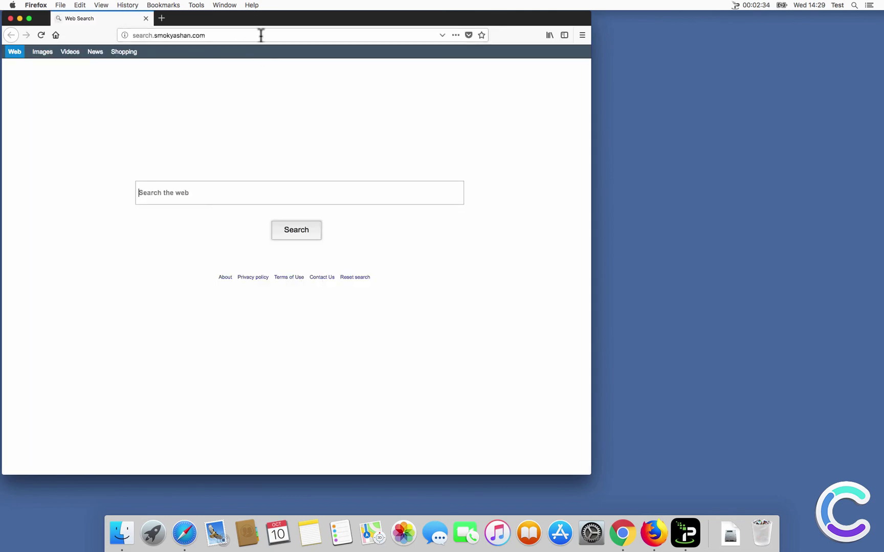
# - Test the address bar search in a new Firefox tab with "search query" and close the window with all its tabs
pyautogui.click(162, 19)
pyautogui.write('sea')
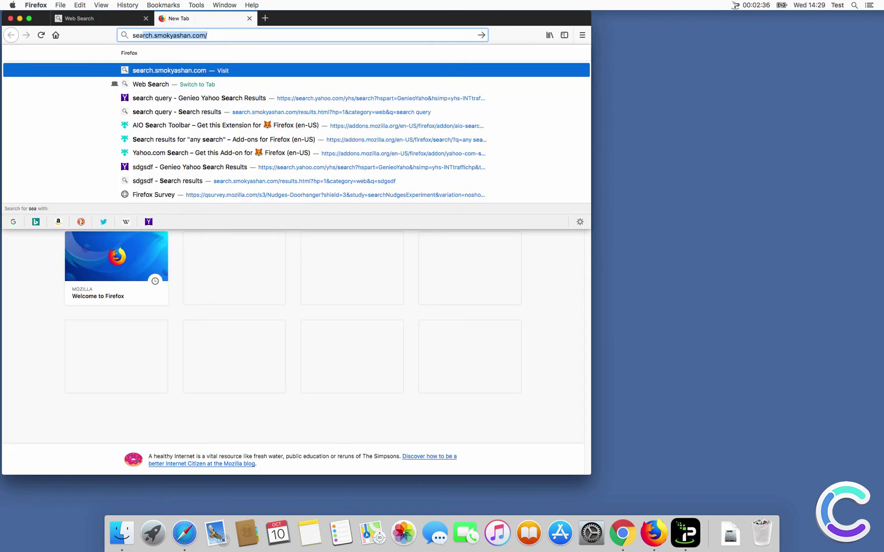
pyautogui.write('rch query')
pyautogui.press('Return')
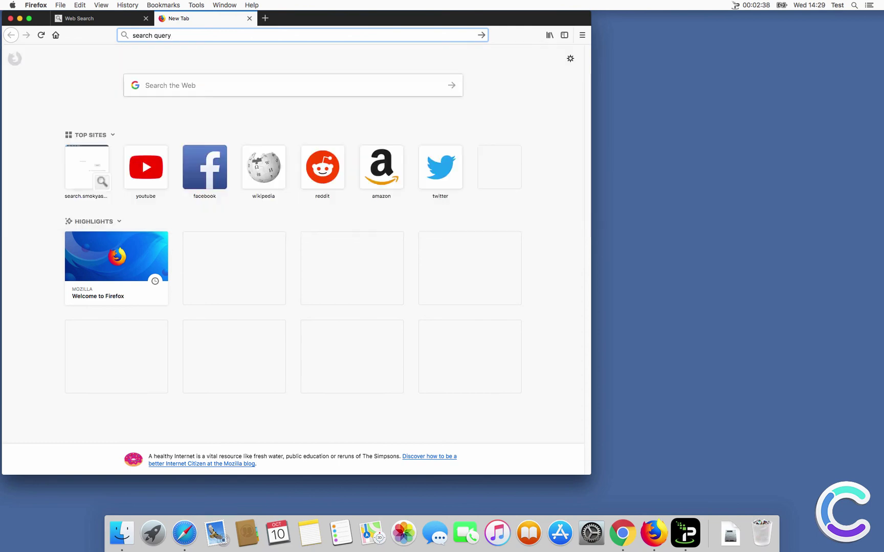
pyautogui.click(10, 18)
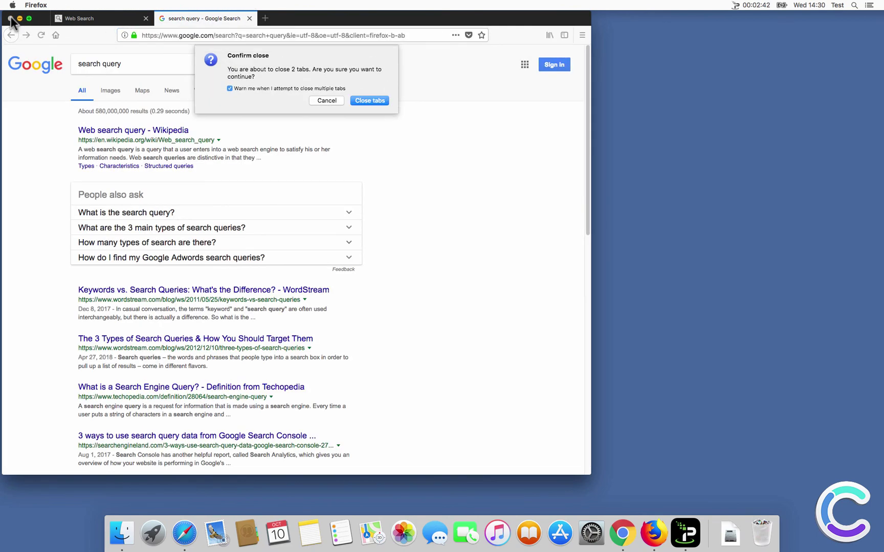
pyautogui.click(377, 104)
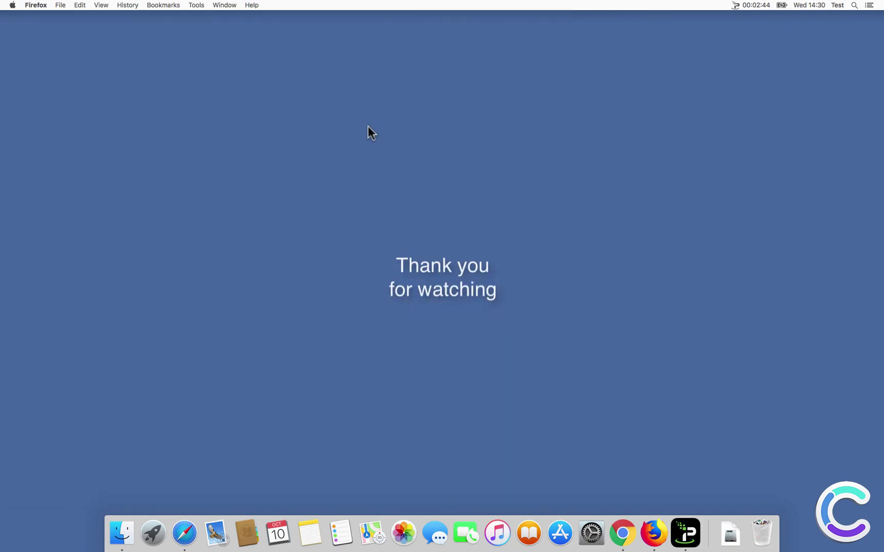